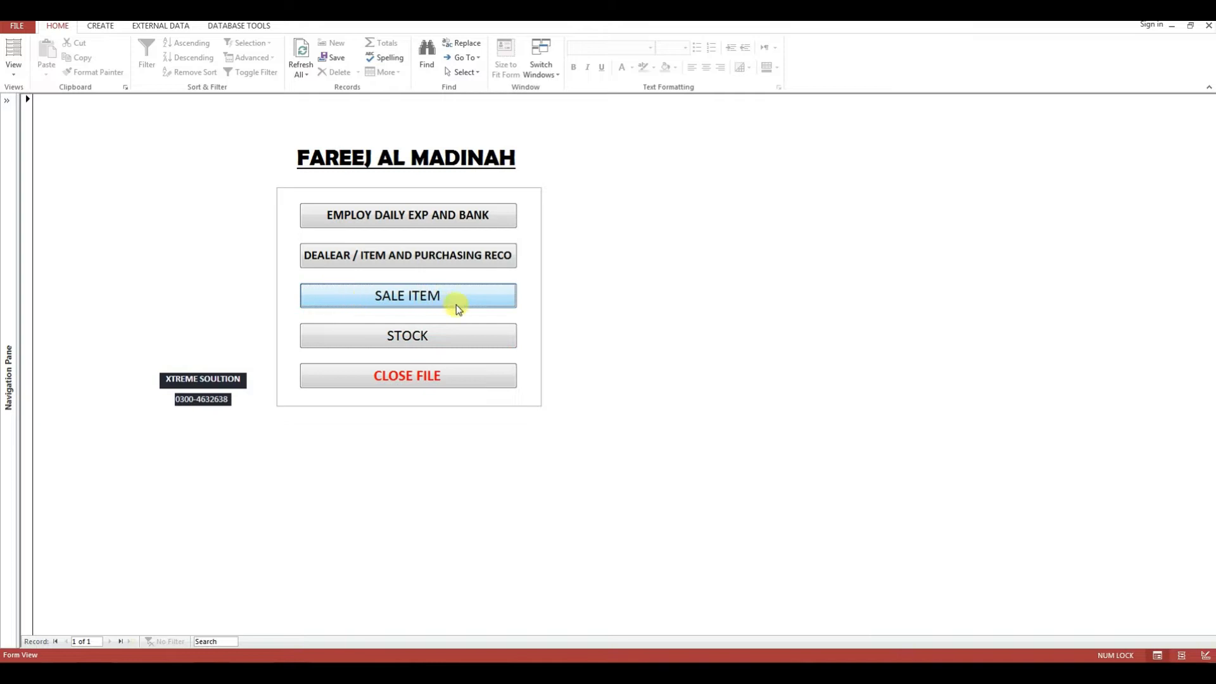
- Start a new sale record with bill number 2, sale date 10/18/2022 and the customer's name
{"action": "left_click", "coordinate": [424, 304]}
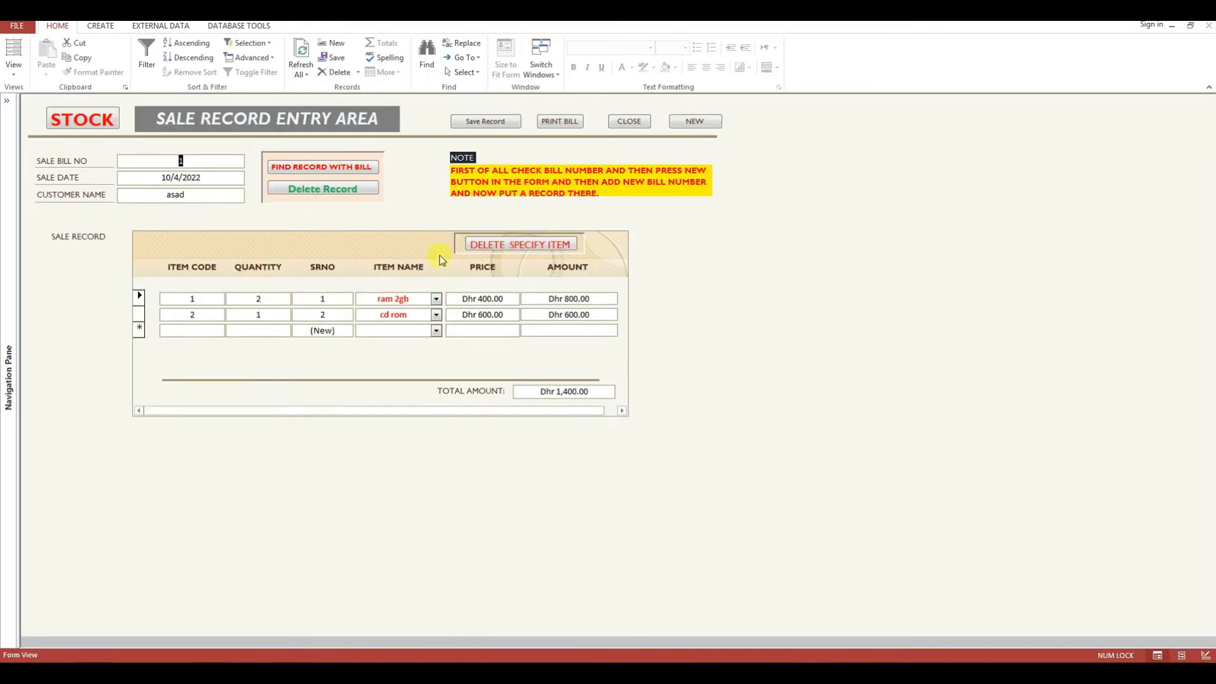
{"action": "left_click", "coordinate": [688, 122]}
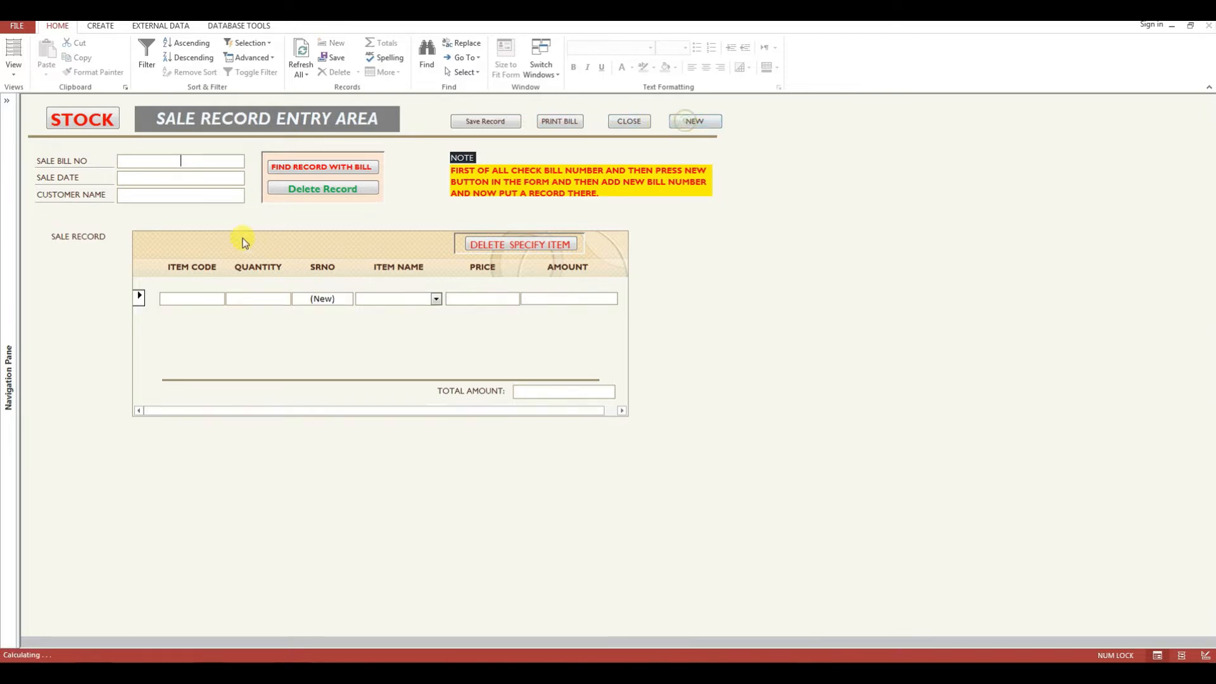
{"action": "left_click", "coordinate": [232, 162]}
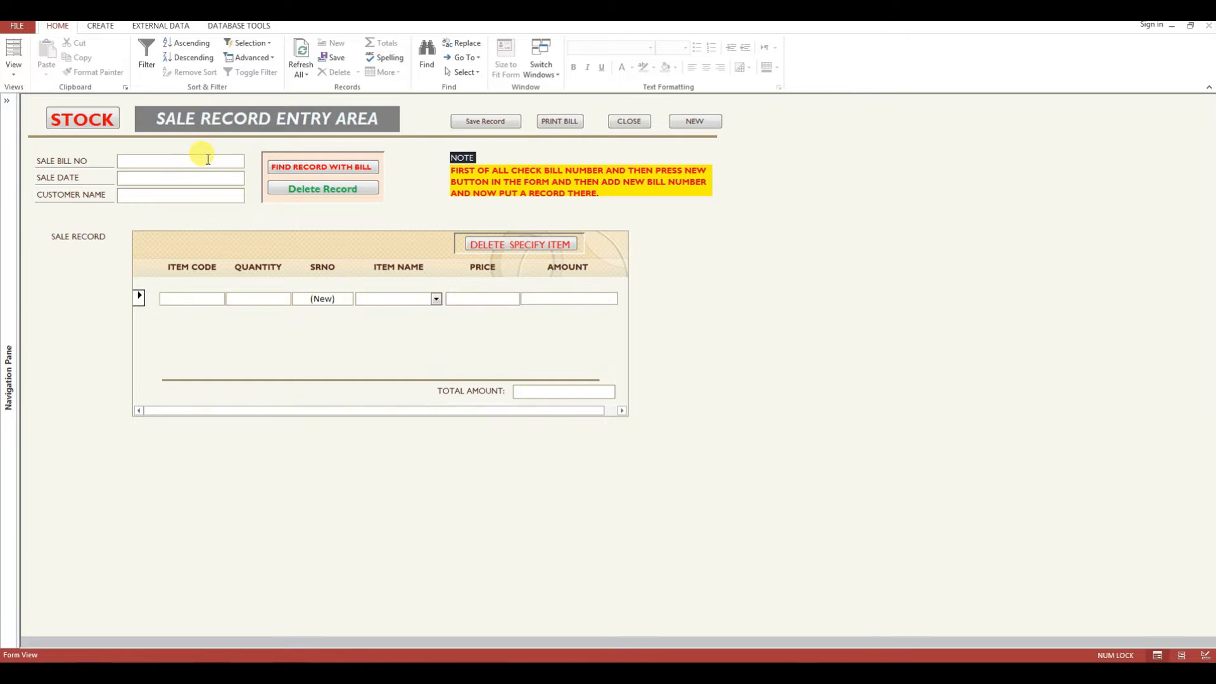
{"action": "type", "text": "2"}
{"action": "left_click", "coordinate": [200, 178]}
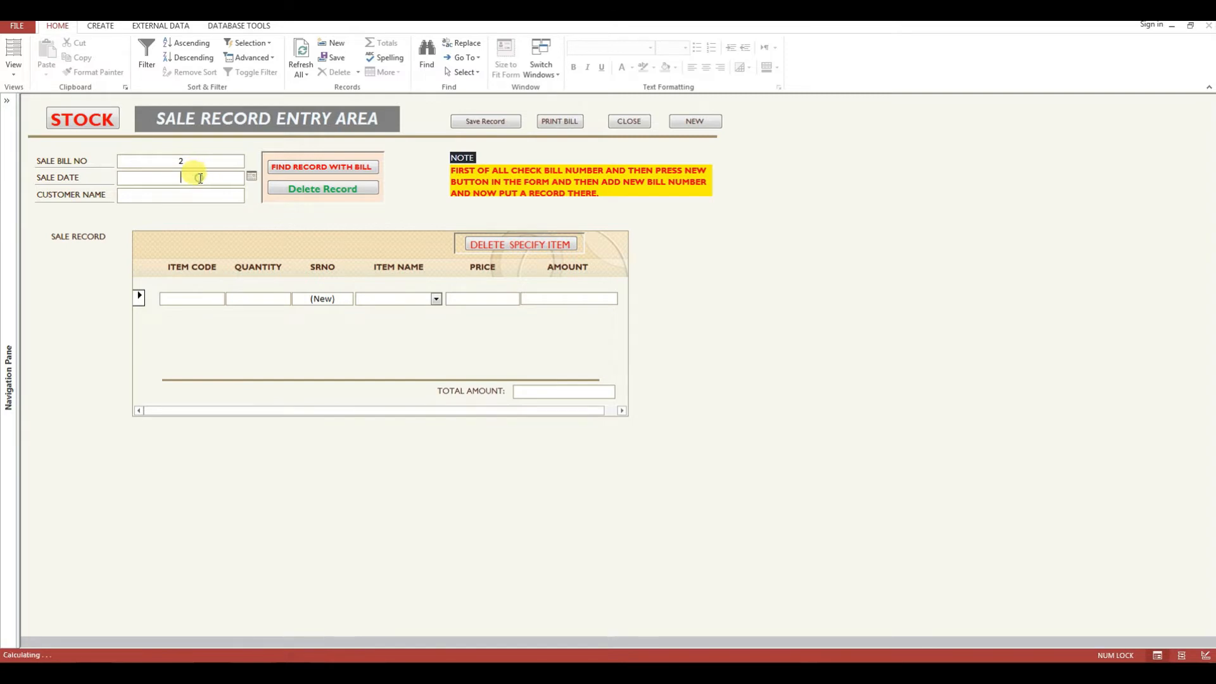
{"action": "left_click", "coordinate": [251, 176]}
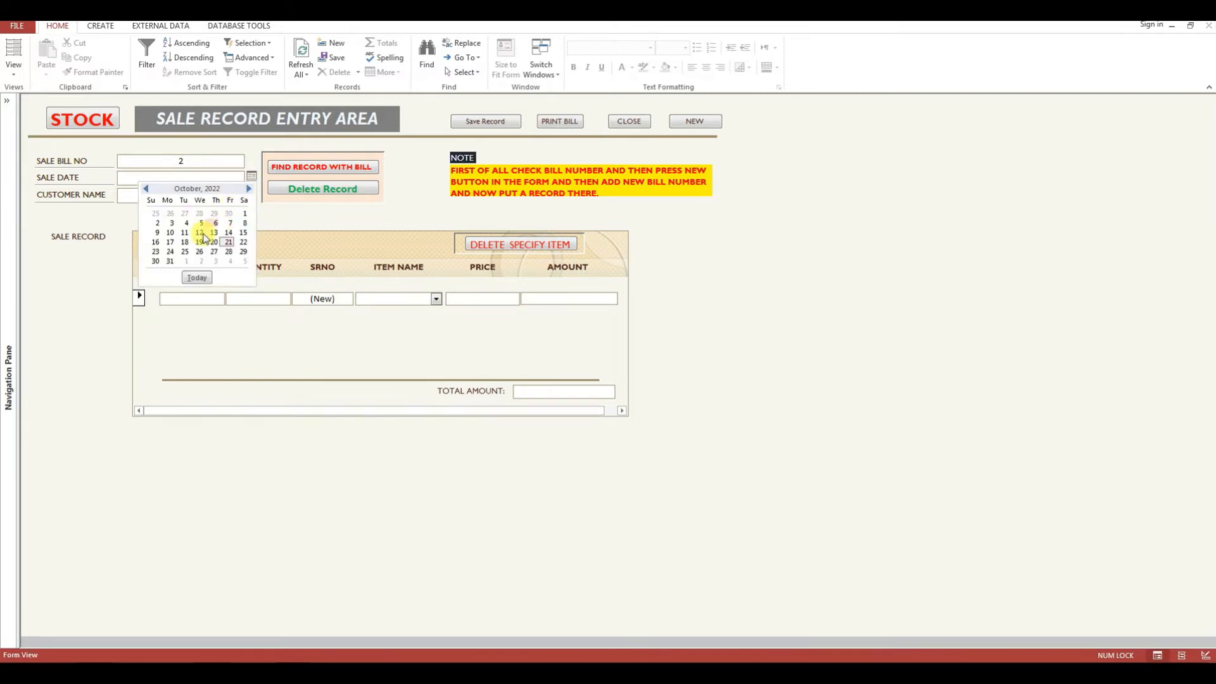
{"action": "left_click", "coordinate": [184, 242]}
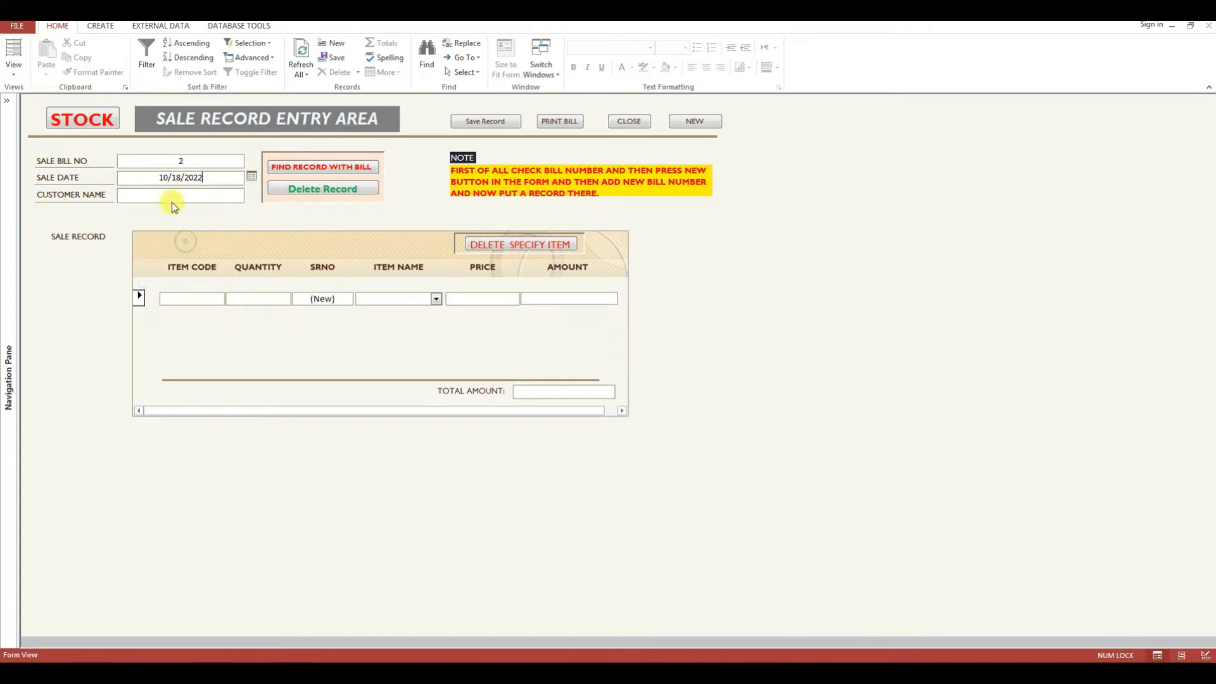
{"action": "left_click", "coordinate": [162, 195]}
- Add the first sale line with item code 1 and a quantity of 3
{"action": "left_click", "coordinate": [191, 296]}
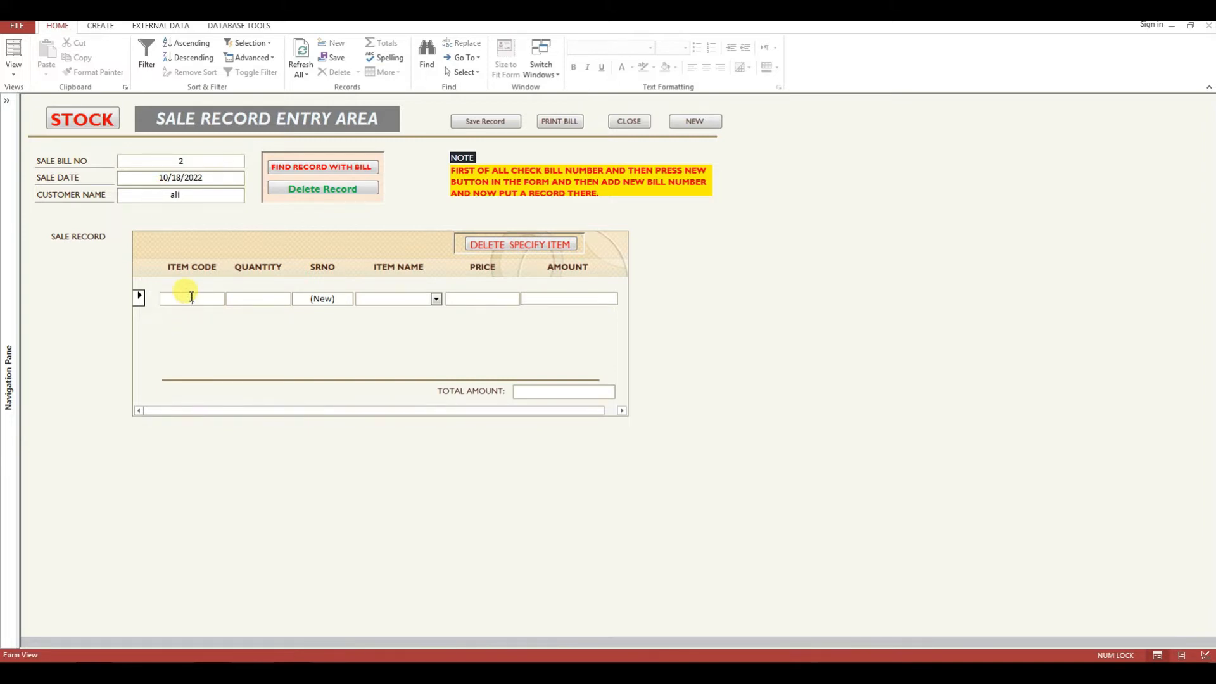
{"action": "type", "text": "1"}
{"action": "left_click", "coordinate": [253, 298]}
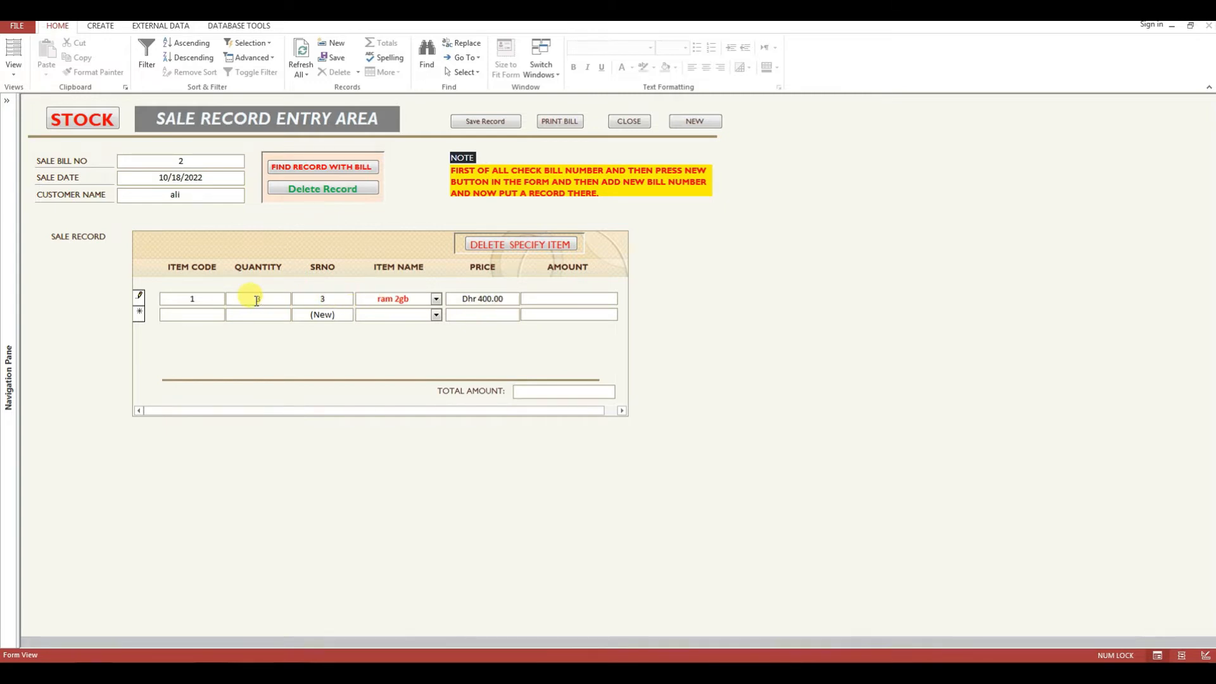
{"action": "left_click", "coordinate": [509, 314]}
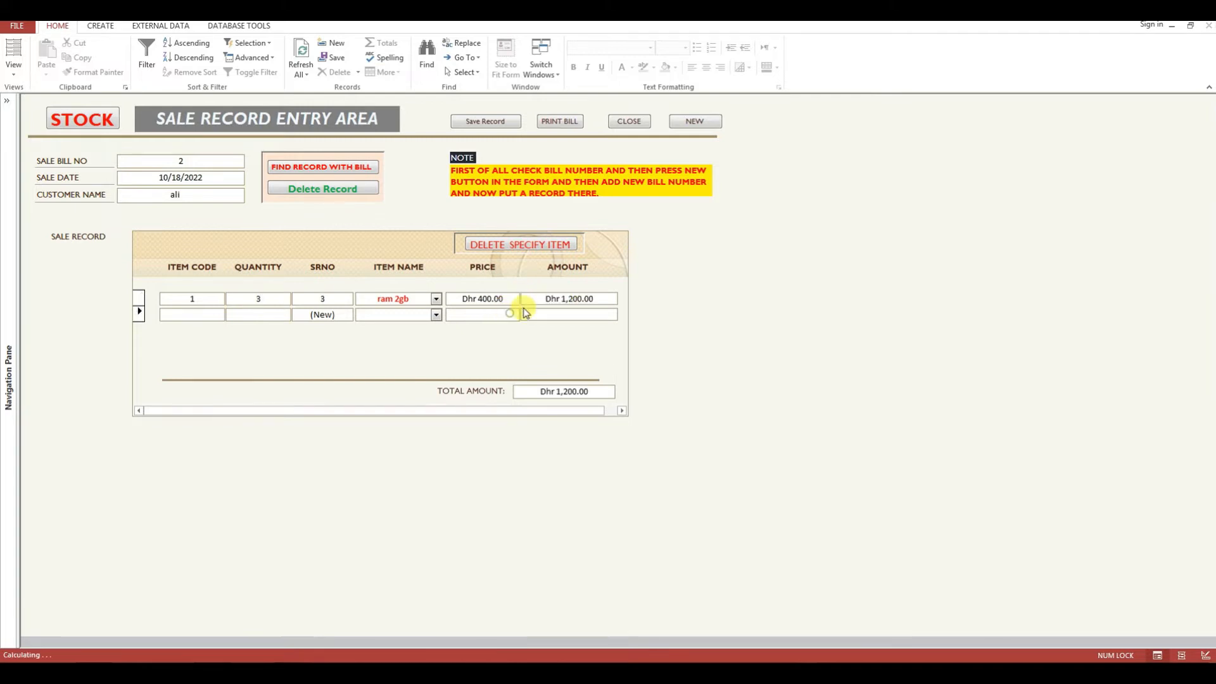
{"action": "left_click", "coordinate": [577, 306]}
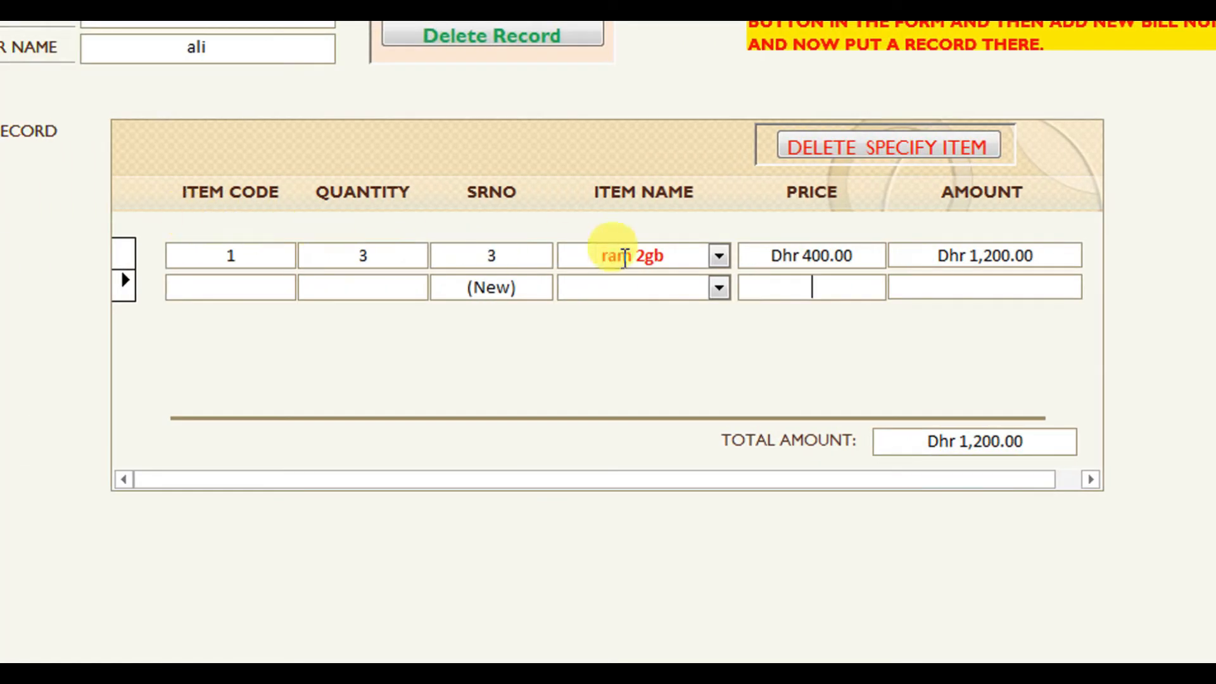
- Add a second sale line with item code 2 and a quantity of 2
{"action": "left_click", "coordinate": [277, 288]}
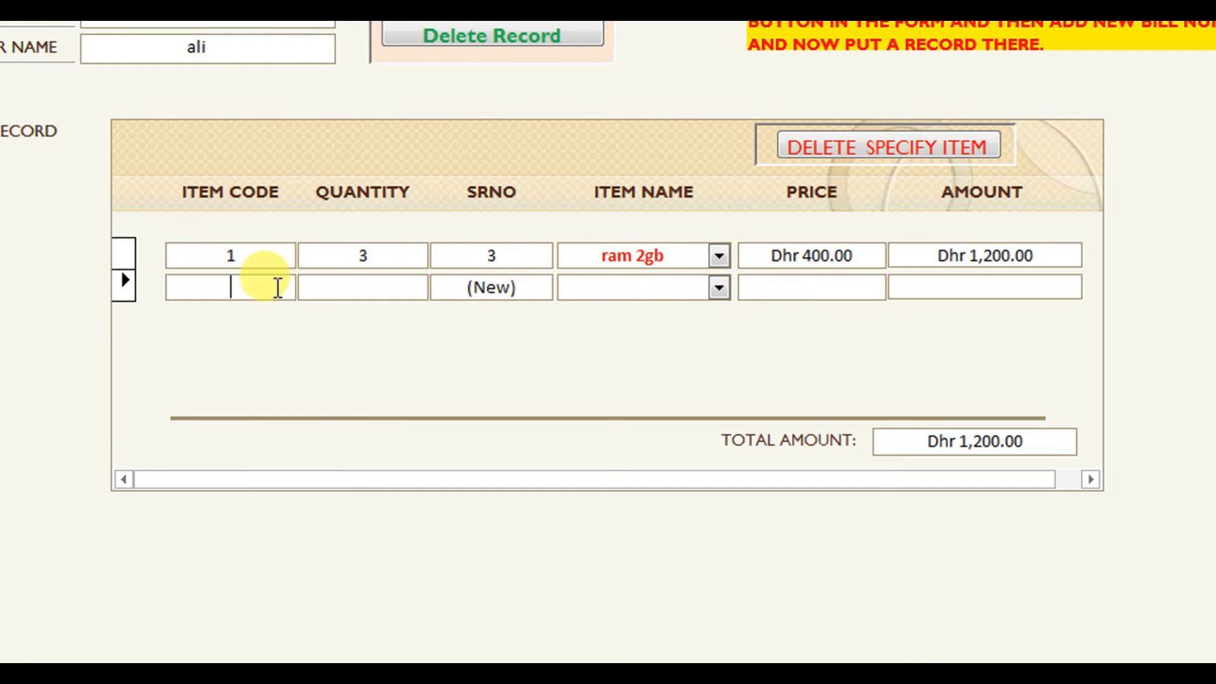
{"action": "type", "text": "2"}
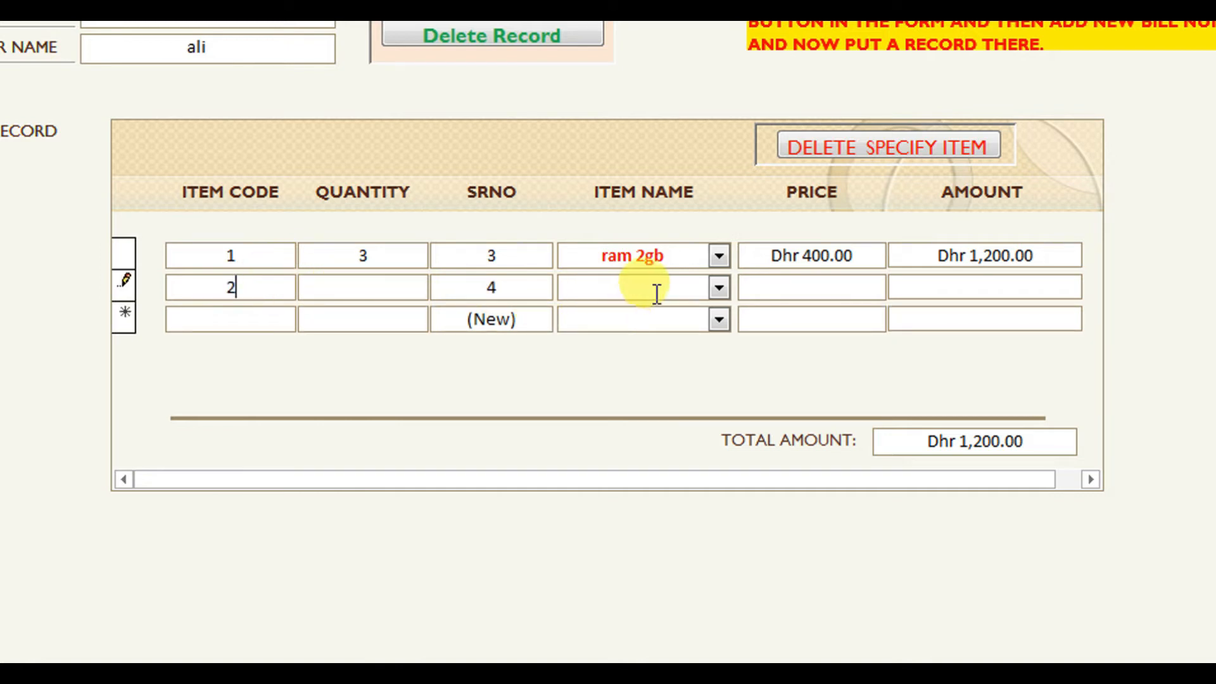
{"action": "left_click", "coordinate": [411, 287]}
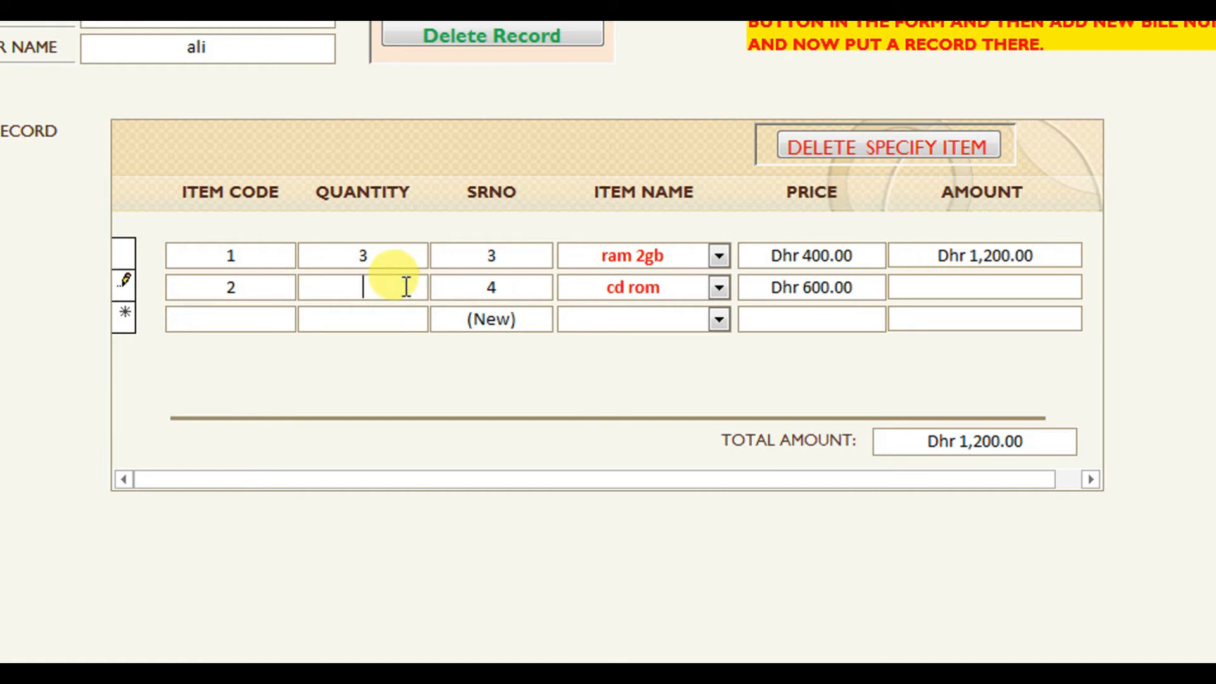
{"action": "type", "text": "2"}
{"action": "left_click", "coordinate": [893, 284]}
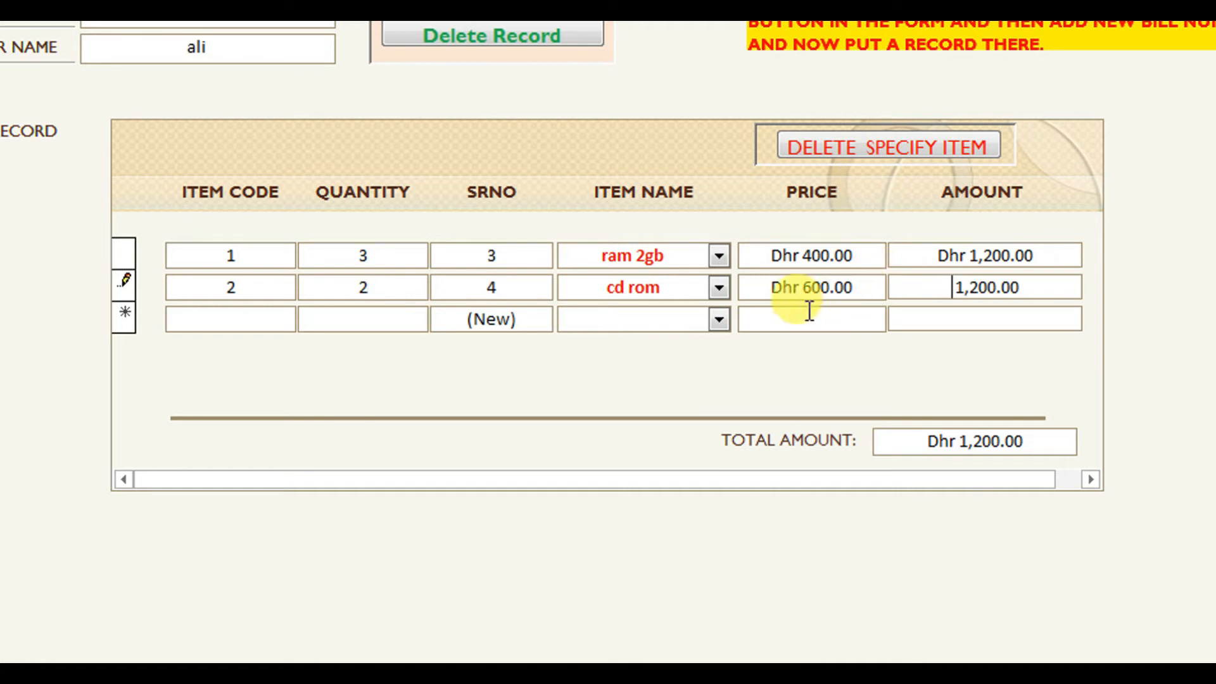
{"action": "left_click", "coordinate": [784, 317]}
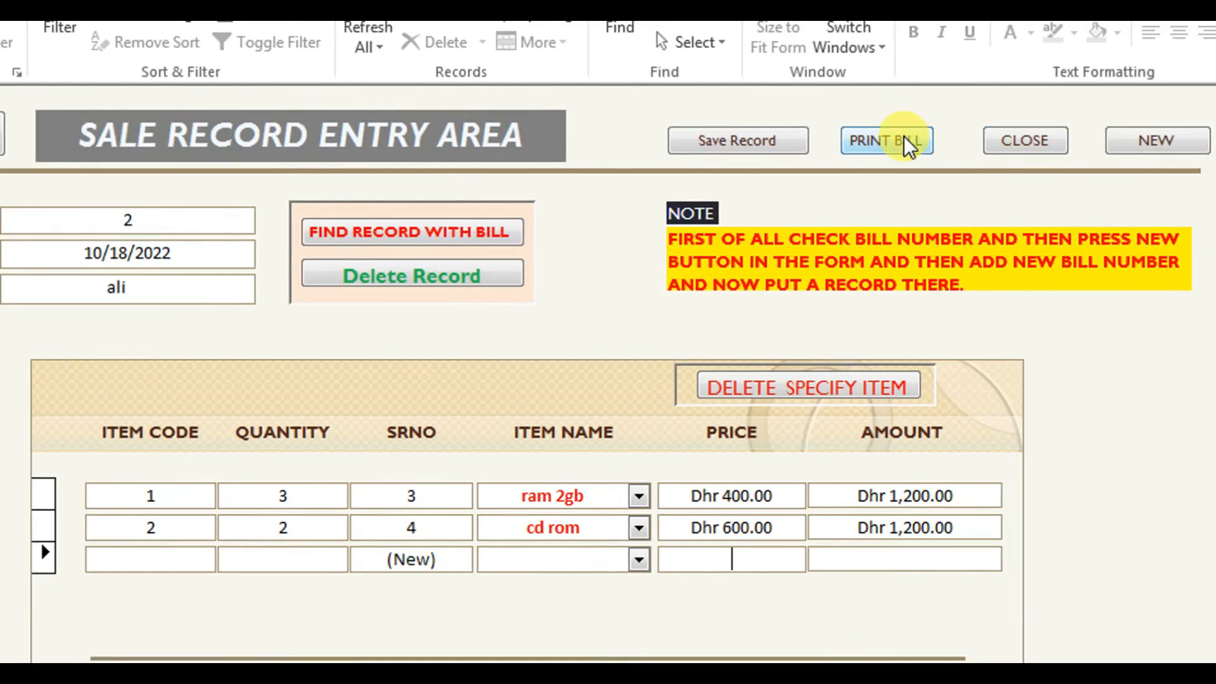
- Preview the printable bill for bill number 2 with a 5% discount without sending it to the printer, and close the preview
{"action": "left_click", "coordinate": [1134, 128]}
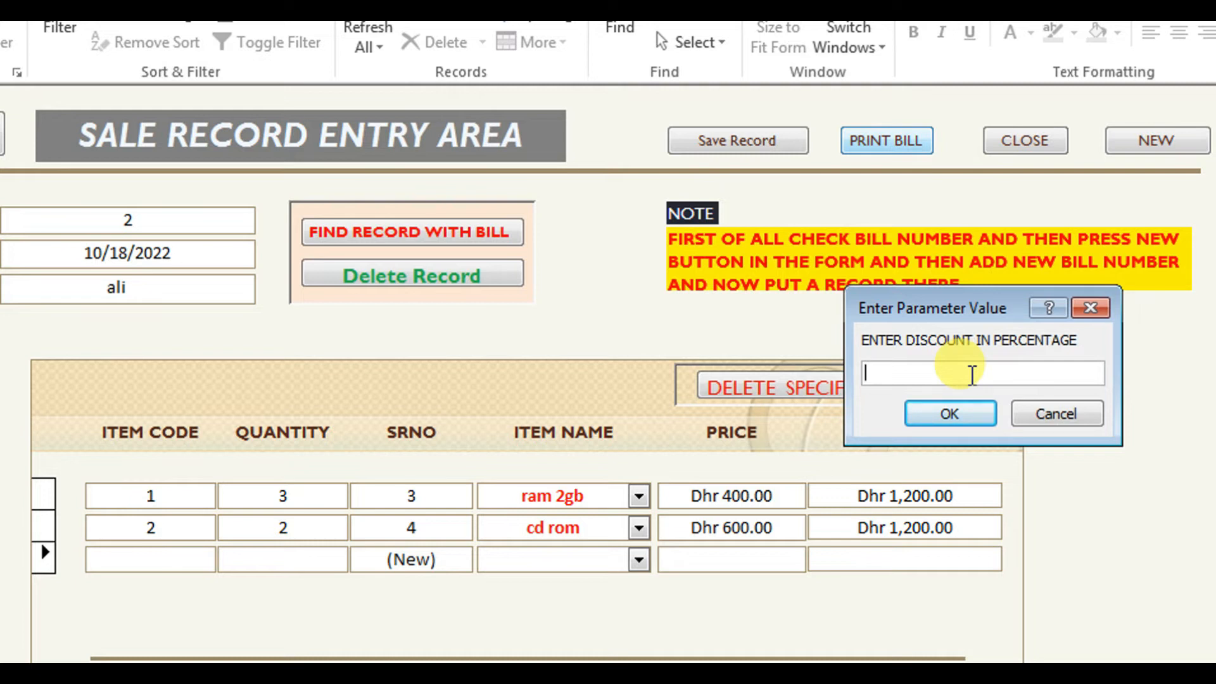
{"action": "type", "text": "5"}
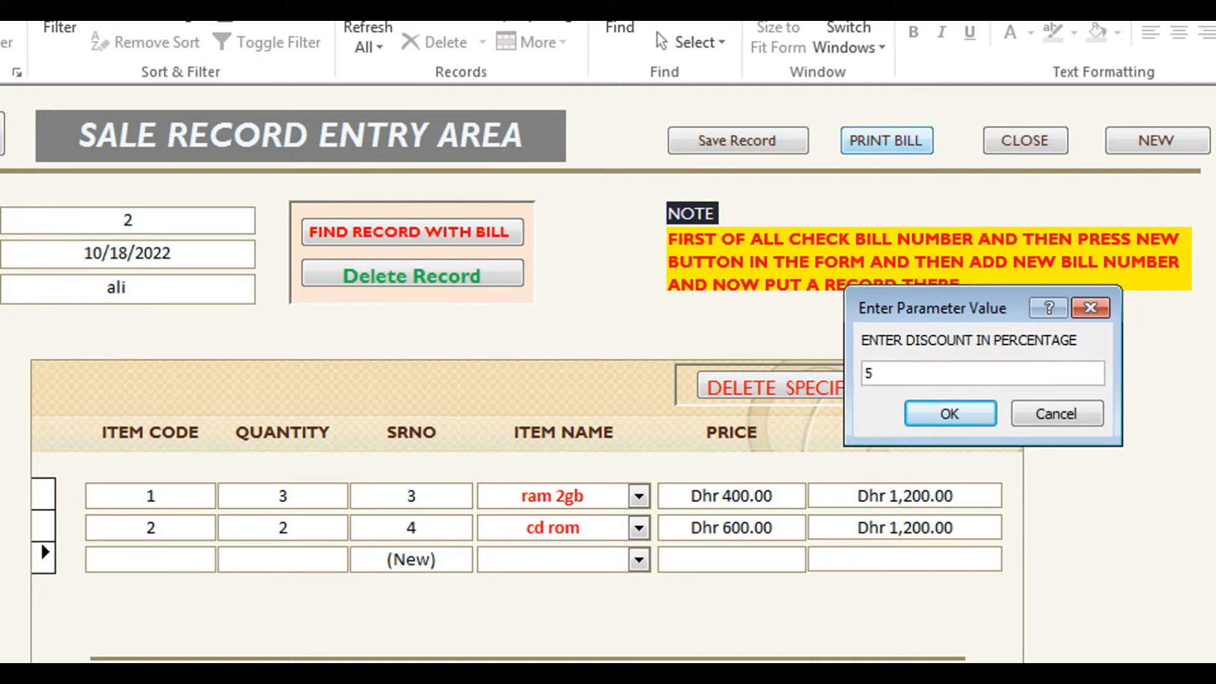
{"action": "left_click", "coordinate": [929, 423]}
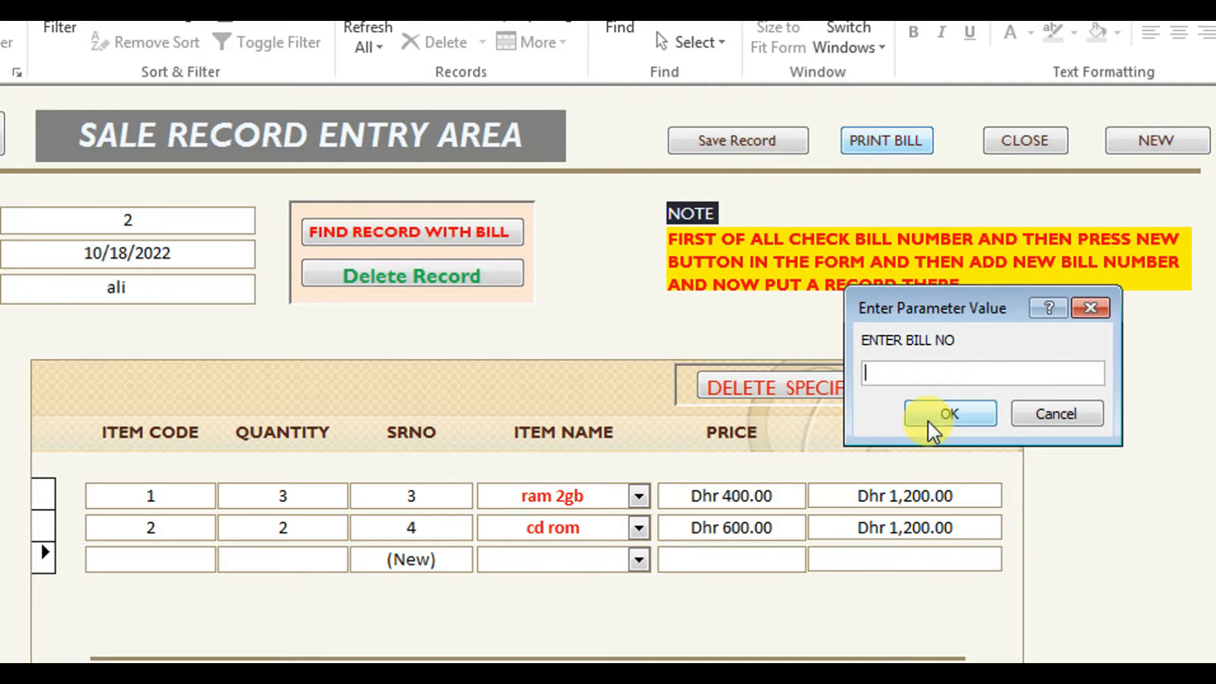
{"action": "type", "text": "2"}
{"action": "left_click", "coordinate": [947, 412]}
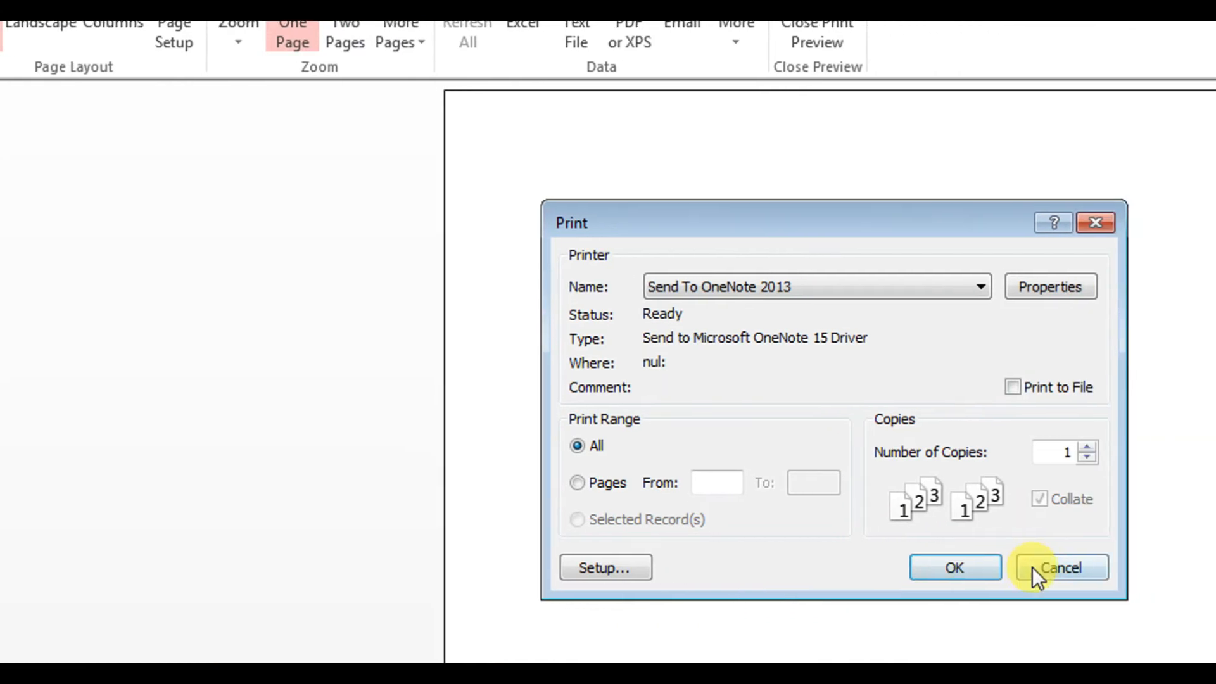
{"action": "left_click", "coordinate": [1189, 576]}
{"action": "left_click", "coordinate": [1057, 442]}
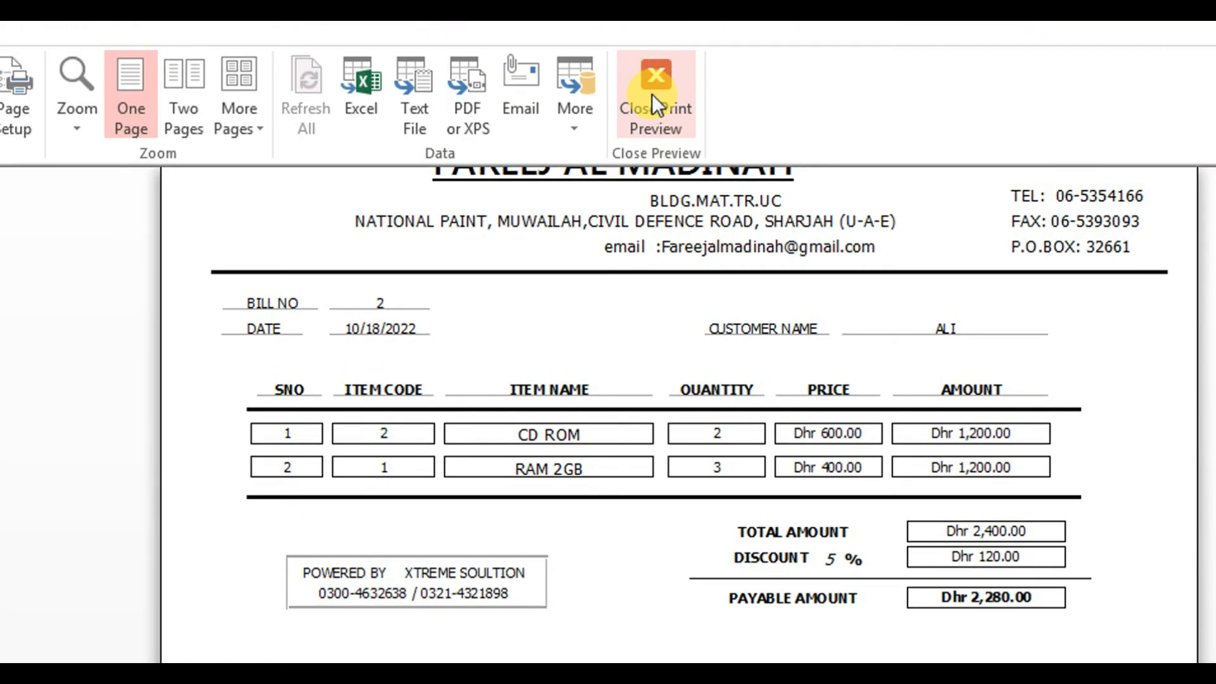
{"action": "left_click", "coordinate": [651, 94]}
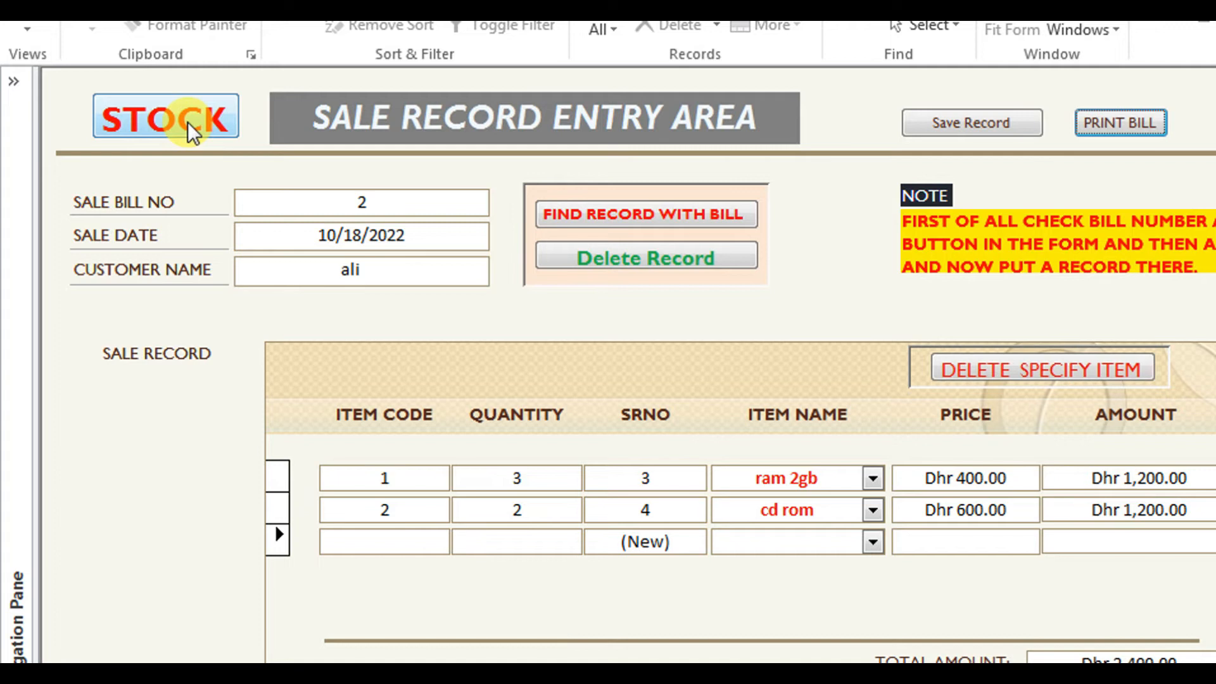
- Check the total stock listing and return to the main menu
{"action": "left_click", "coordinate": [187, 121]}
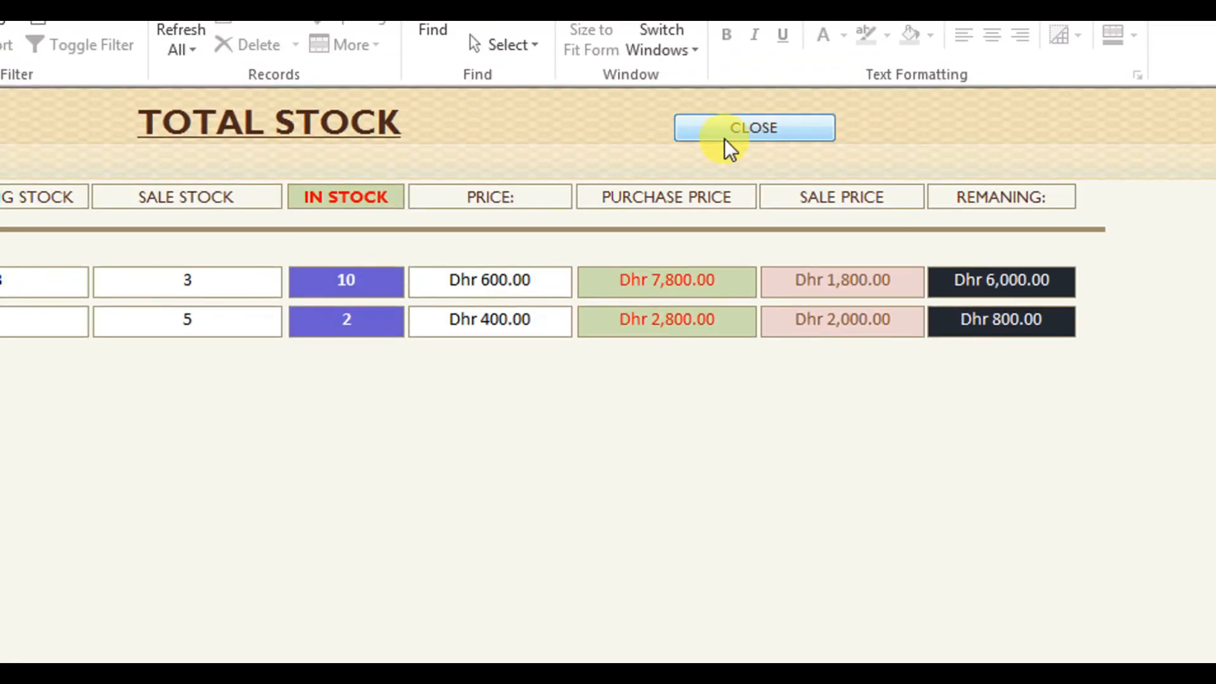
{"action": "left_click", "coordinate": [724, 135]}
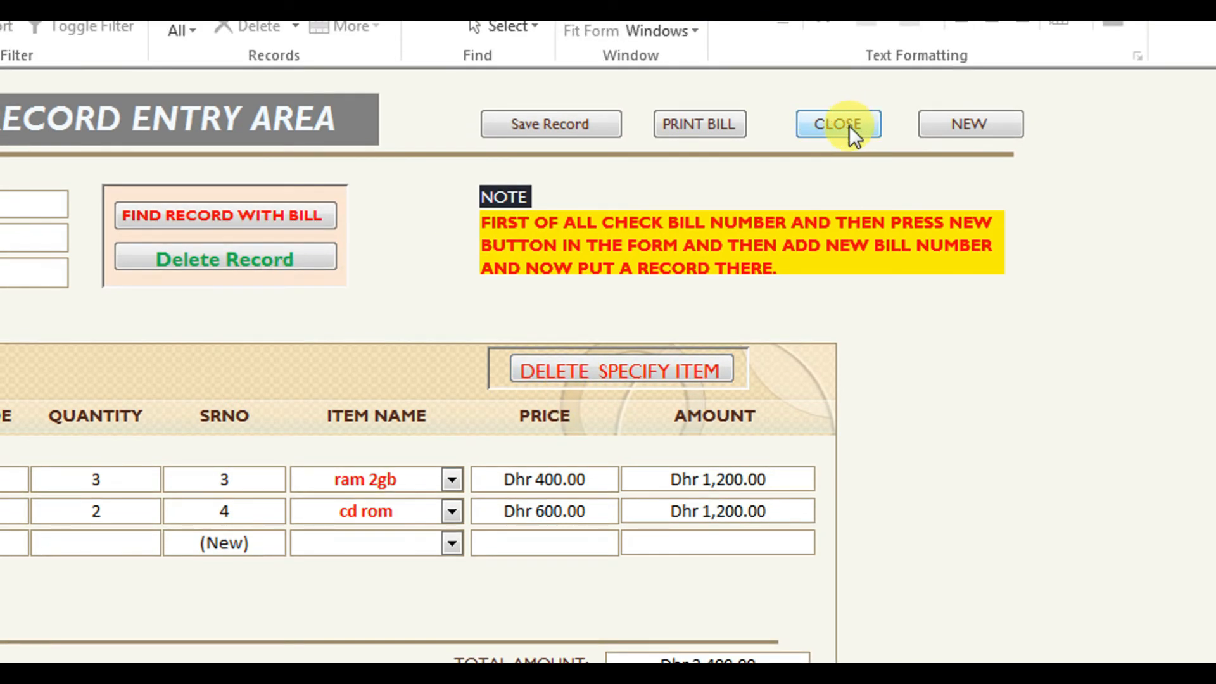
{"action": "left_click", "coordinate": [850, 127]}
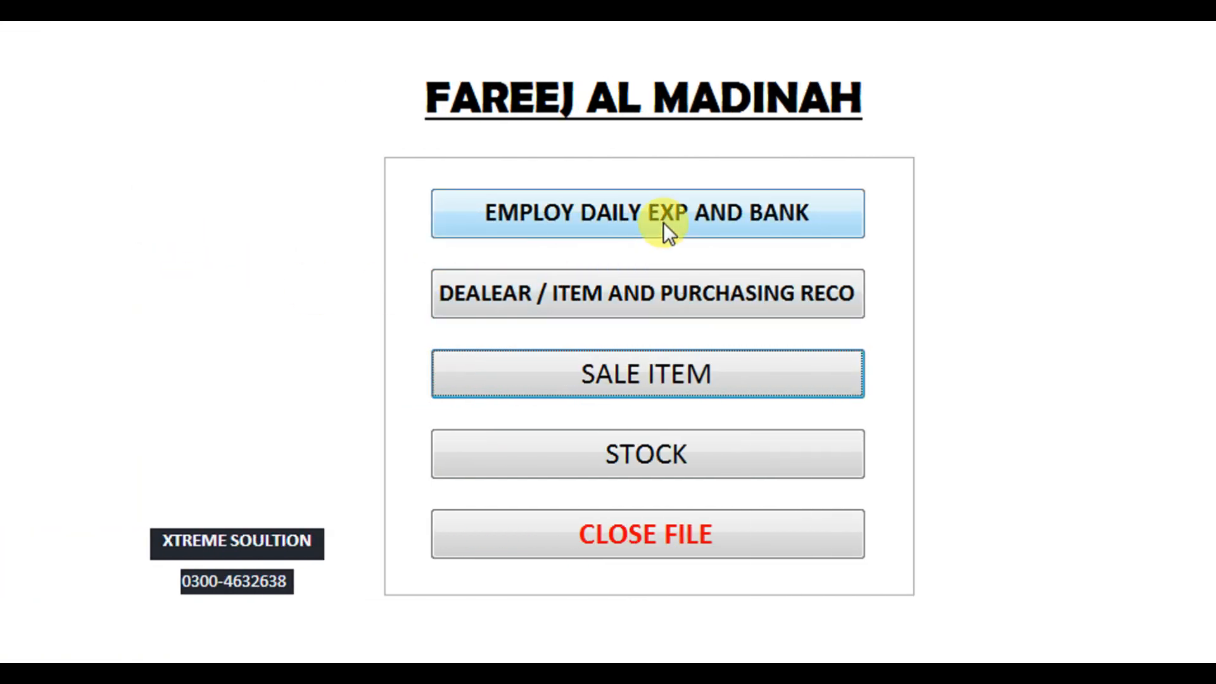
- Open the dealer payment history report for dealer code 2 from the purchasing bill records
{"action": "left_click", "coordinate": [652, 297]}
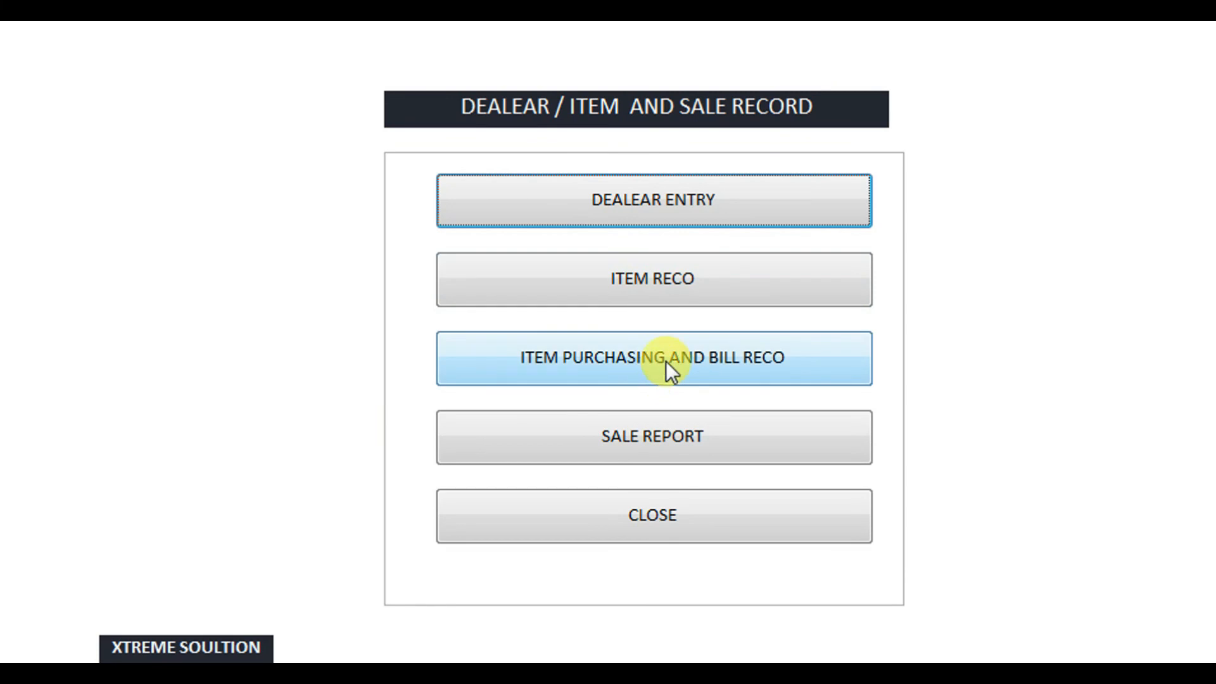
{"action": "left_click", "coordinate": [667, 347]}
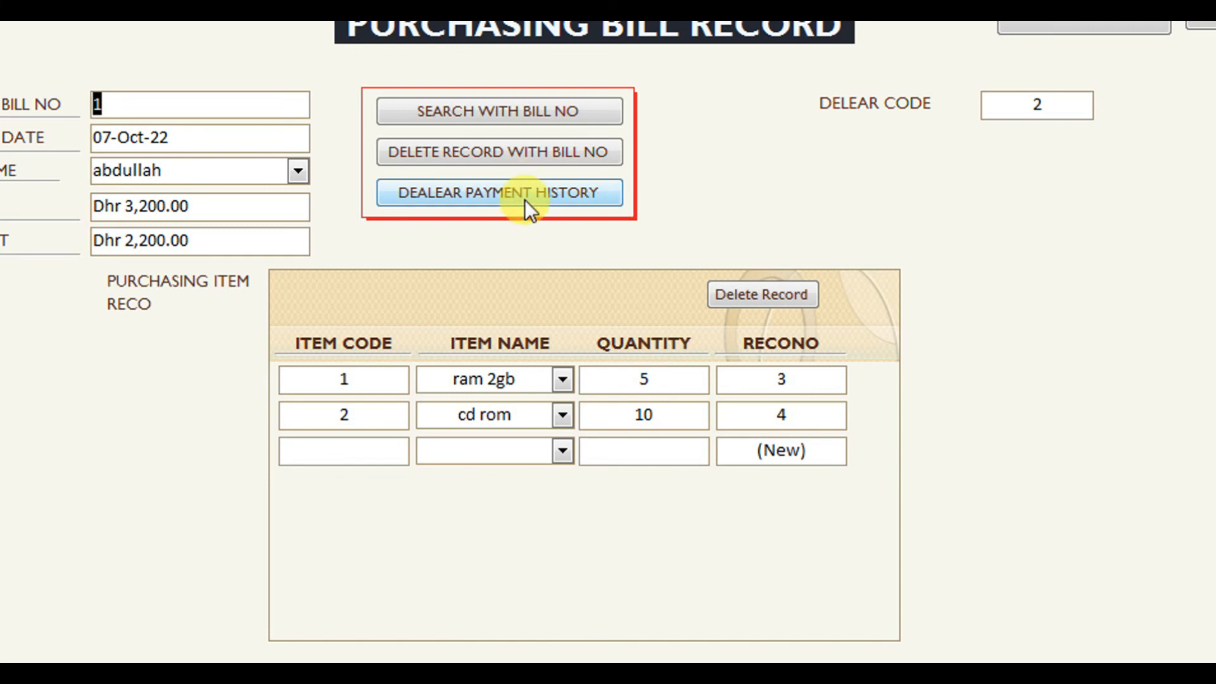
{"action": "left_click", "coordinate": [524, 196]}
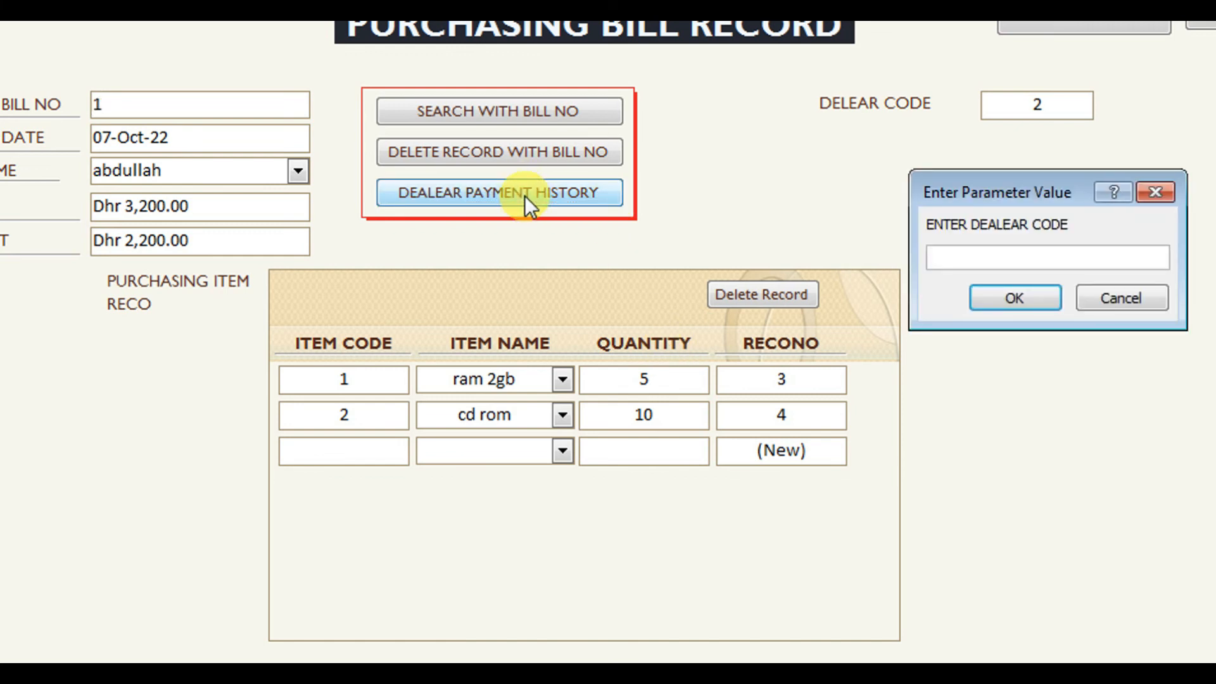
{"action": "type", "text": "2"}
{"action": "key", "text": "Return"}
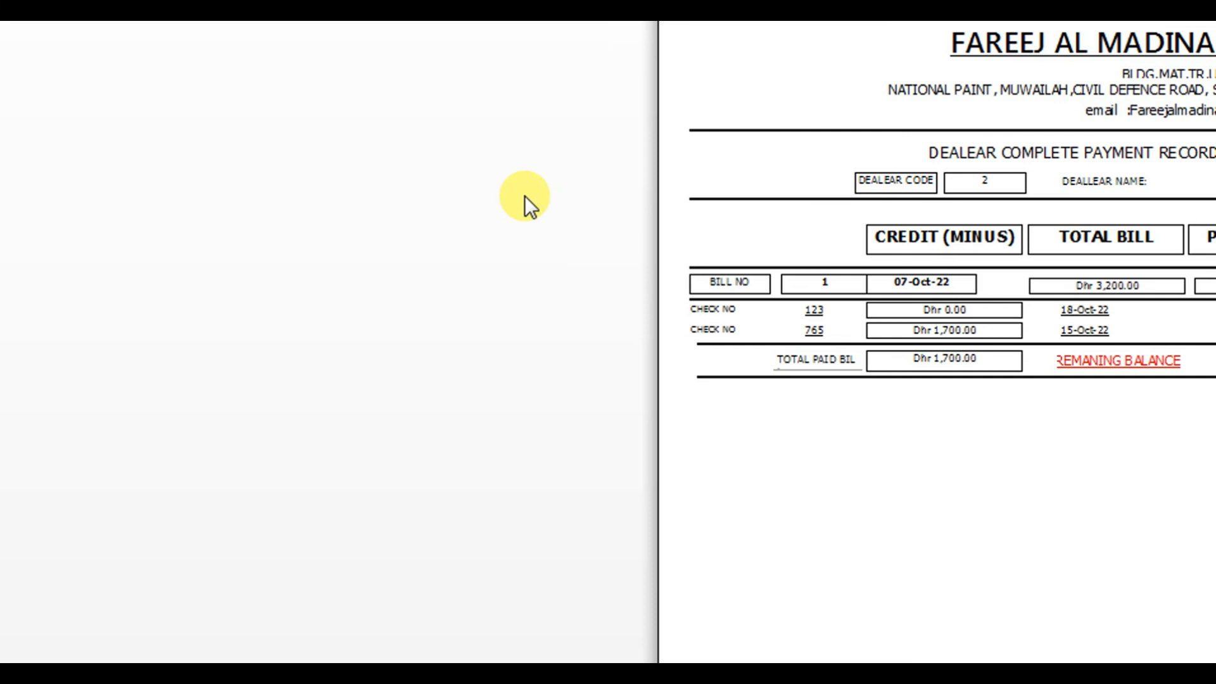